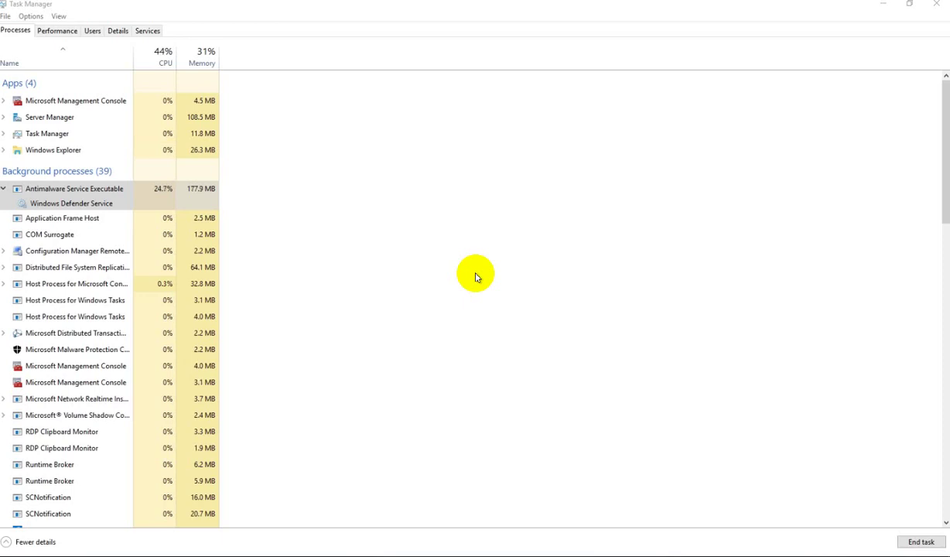
# Step: Search the Start menu for 'windows sec' and launch Windows Defender
pyautogui.click(54, 349)
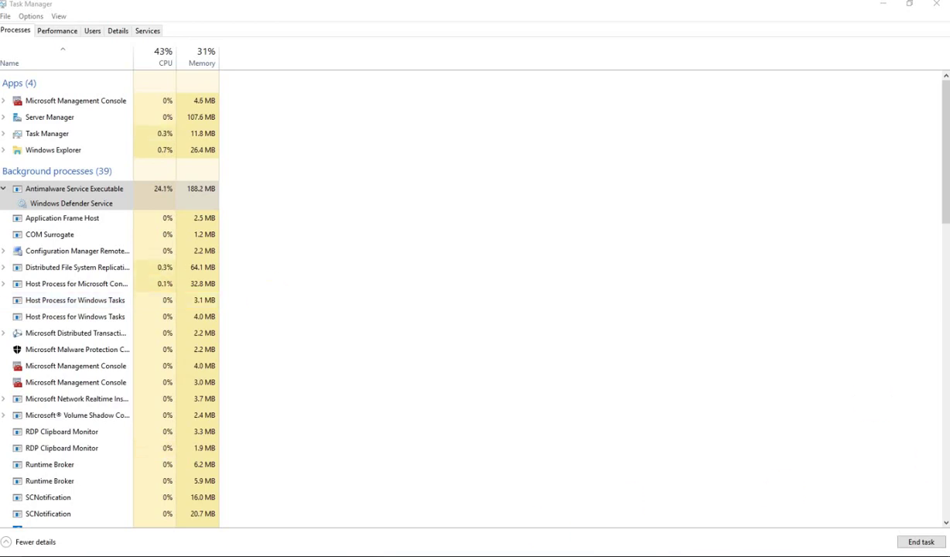
pyautogui.press('super')
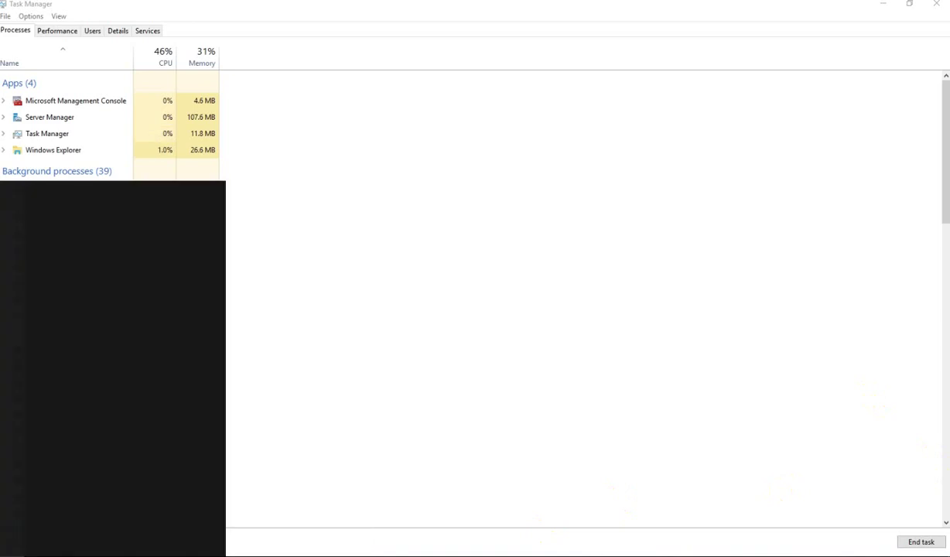
pyautogui.write('virus')
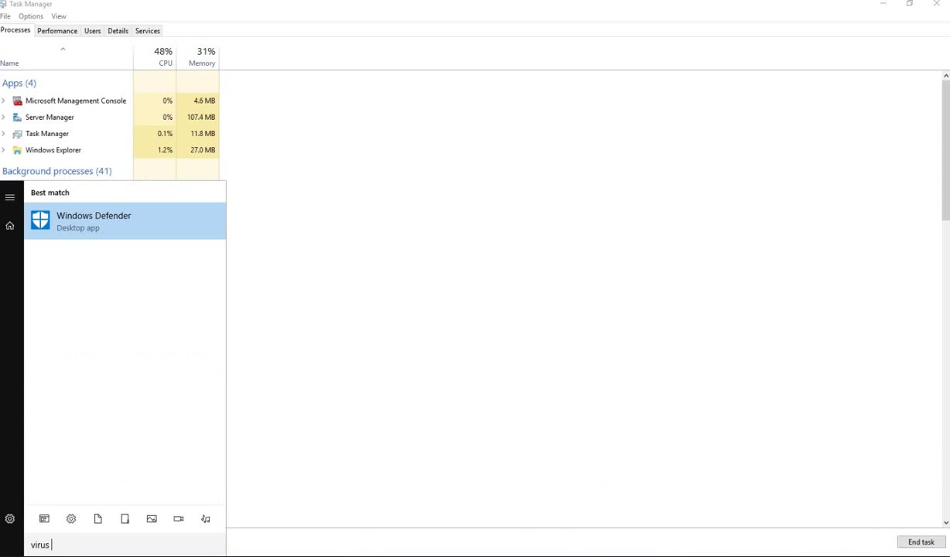
pyautogui.press('BackSpace')
pyautogui.press('BackSpace')
pyautogui.press('BackSpace')
pyautogui.press('BackSpace')
pyautogui.press('BackSpace')
pyautogui.press('BackSpace')
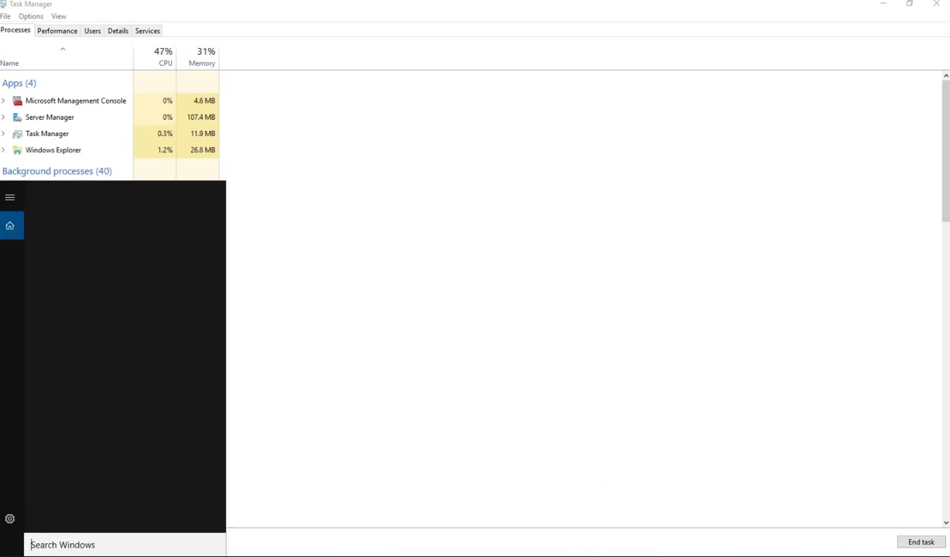
pyautogui.write('windows')
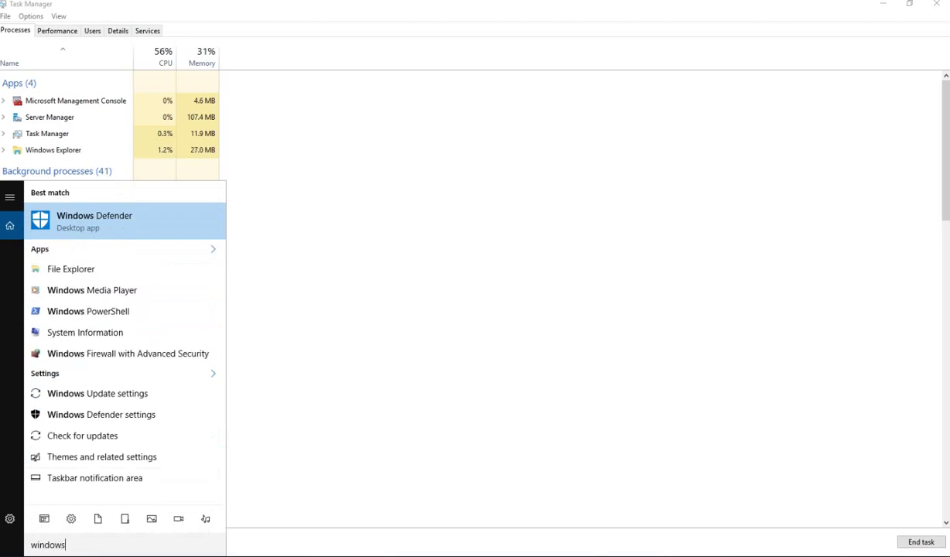
pyautogui.write(' sec')
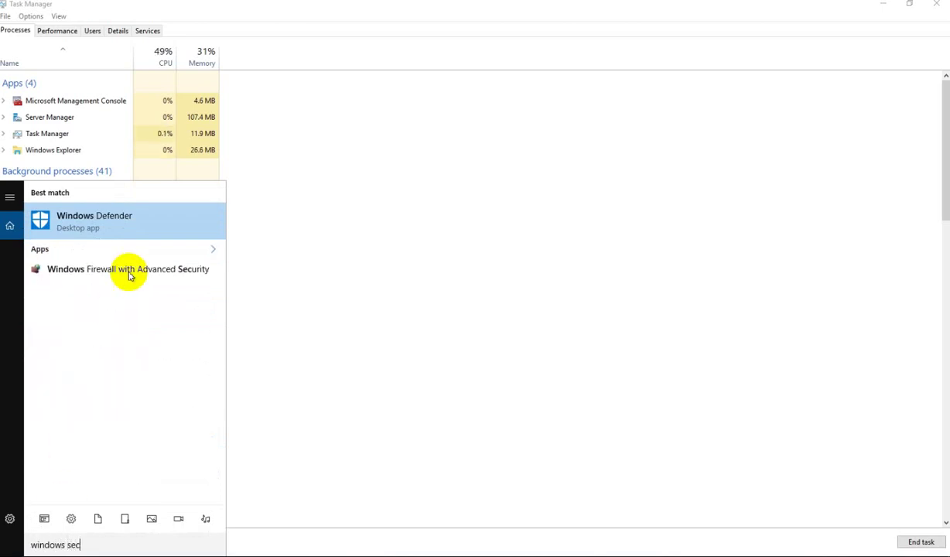
pyautogui.click(159, 214)
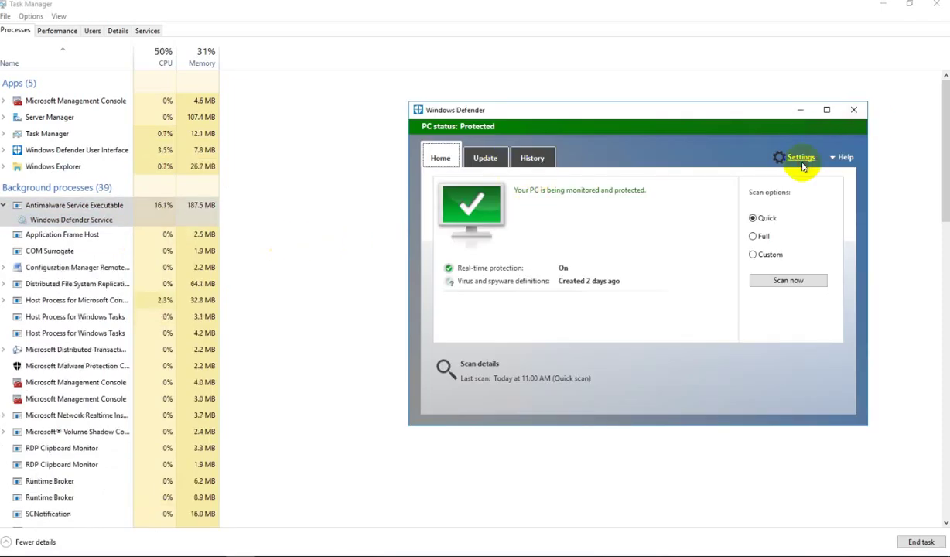
# Step: Open Windows Defender's settings page and scroll down to the Exclusions section
pyautogui.click(800, 158)
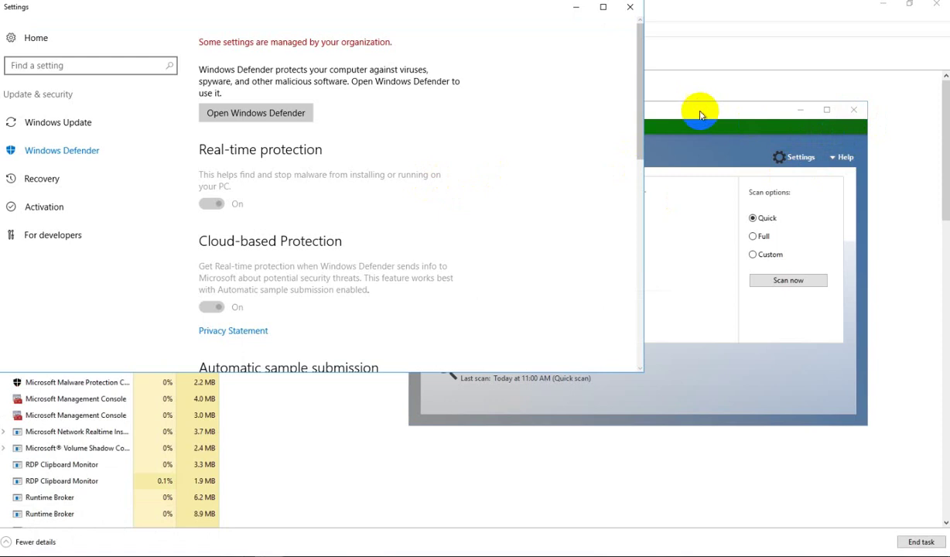
pyautogui.click(700, 115)
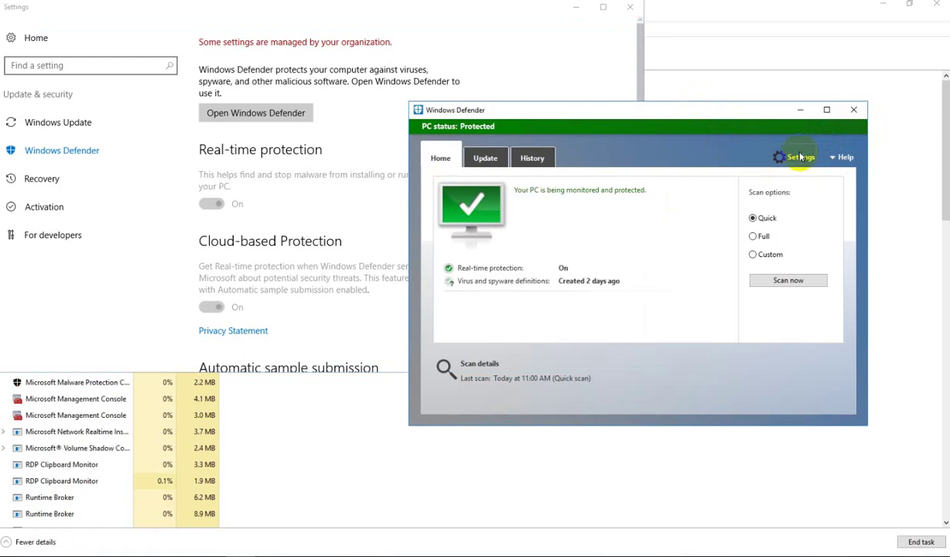
pyautogui.click(421, 66)
pyautogui.scroll(-5, 301, 277)
pyautogui.scroll(-1, 301, 279)
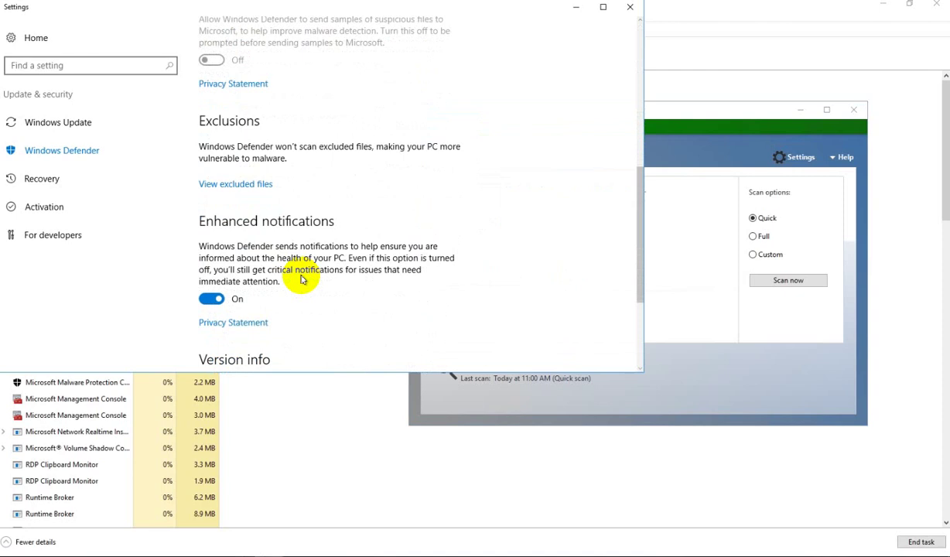
# Step: Review Defender's excluded files list, then close Settings and Windows Defender
pyautogui.click(228, 184)
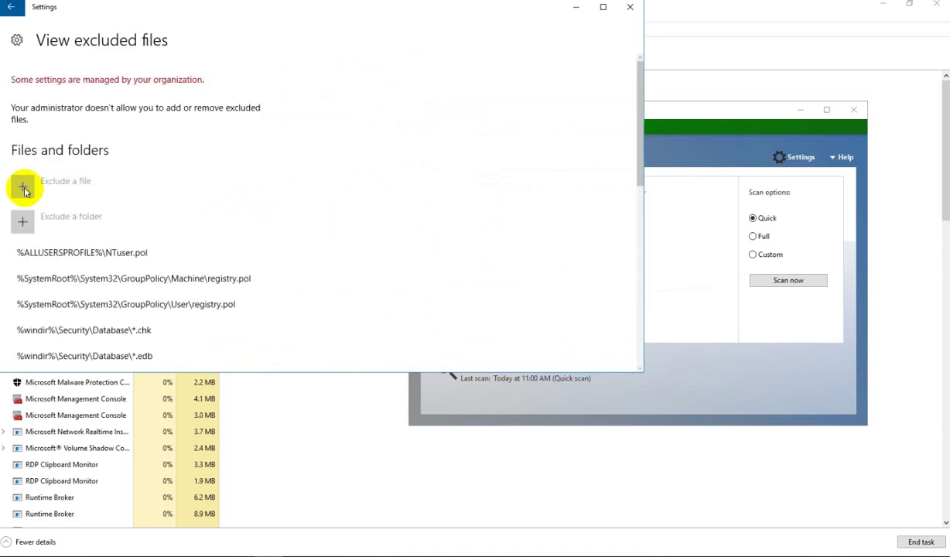
pyautogui.scroll(-1, 227, 375)
pyautogui.scroll(-1, 263, 338)
pyautogui.scroll(-8, 263, 339)
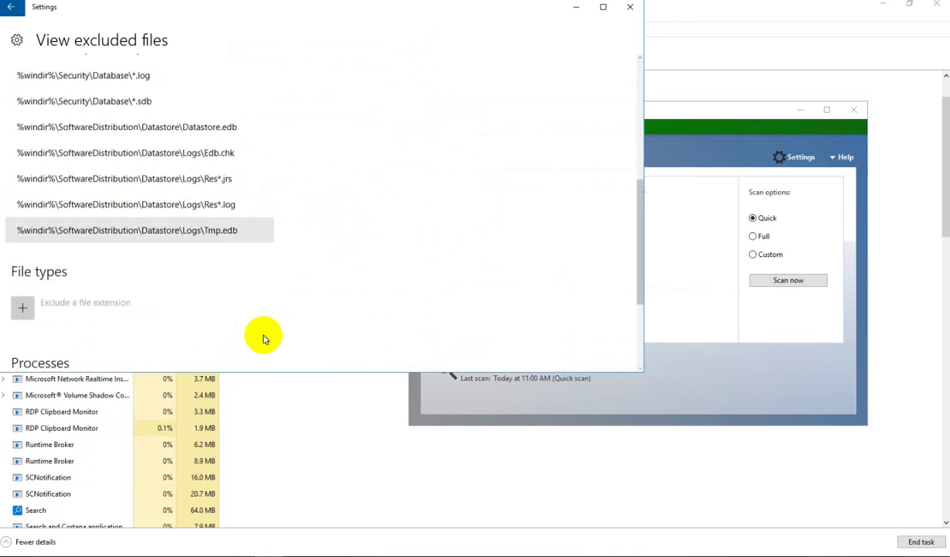
pyautogui.scroll(-3, 263, 339)
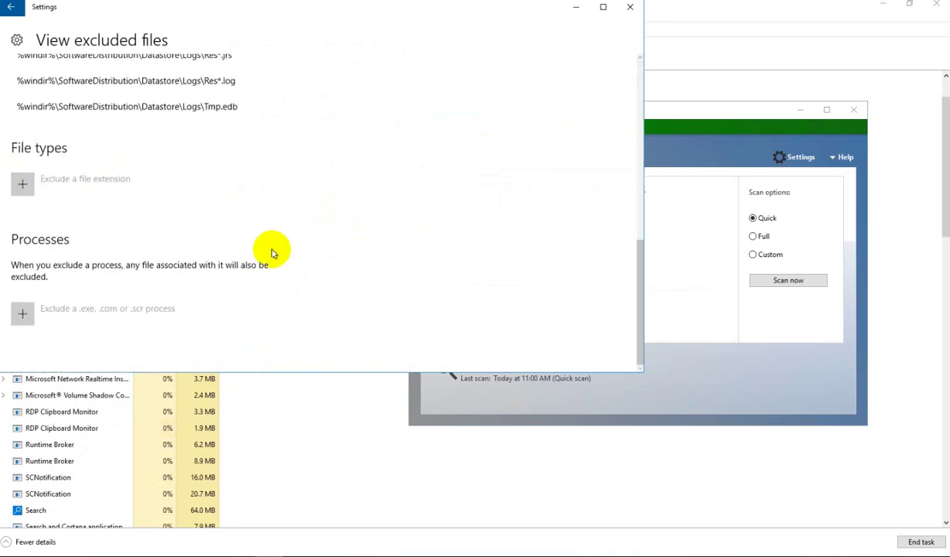
pyautogui.scroll(12, 274, 251)
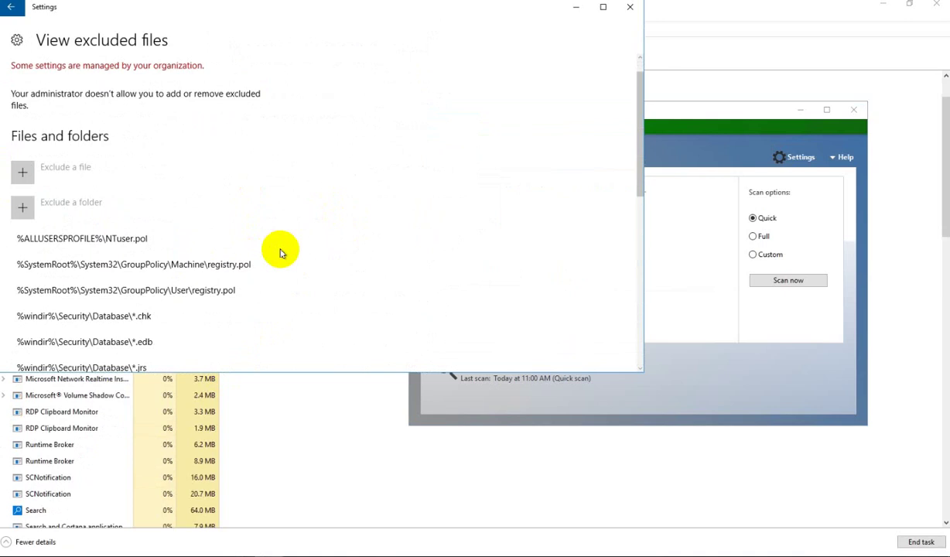
pyautogui.scroll(-1, 280, 252)
pyautogui.scroll(1, 197, 191)
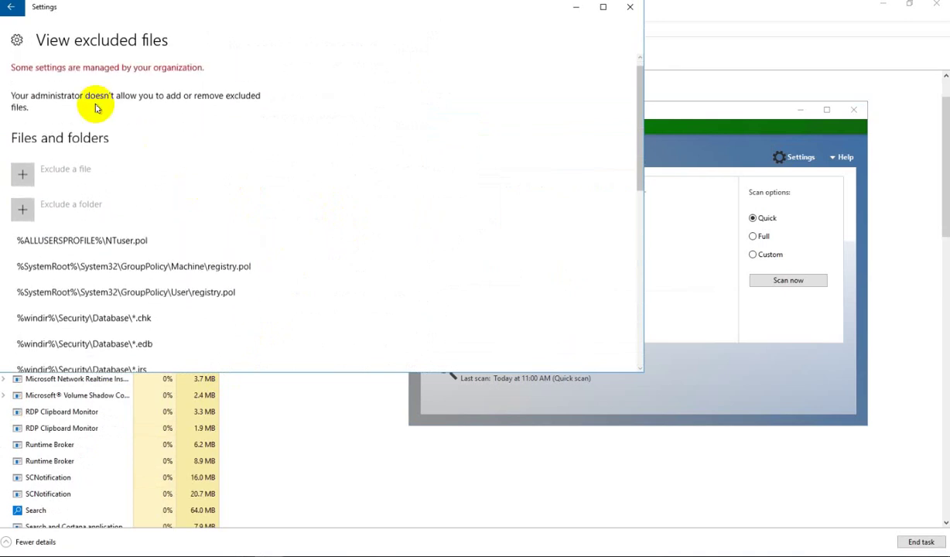
pyautogui.scroll(1, 104, 93)
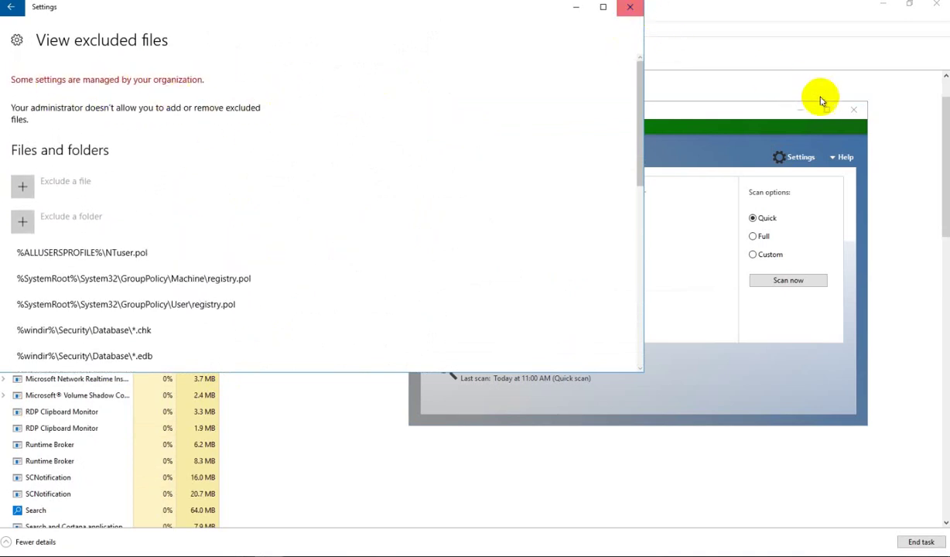
pyautogui.click(854, 109)
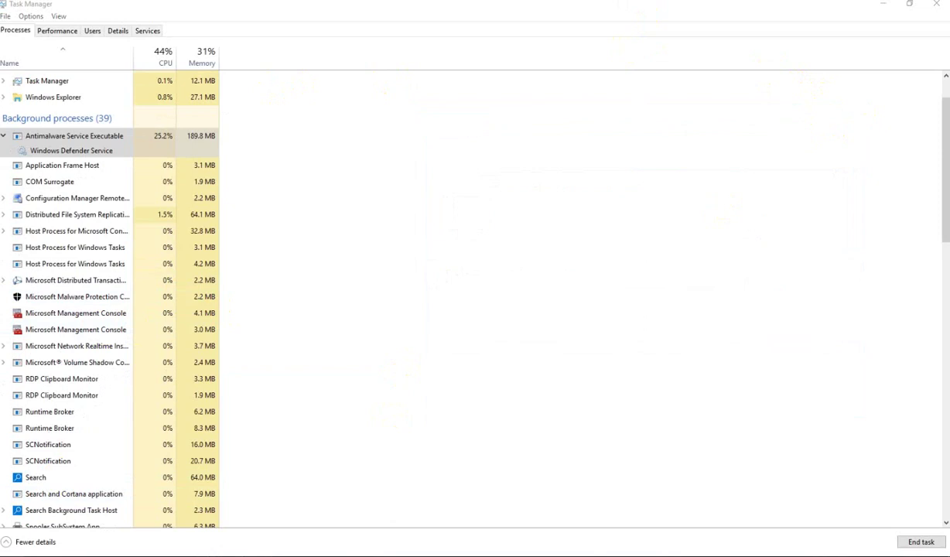
# Step: Search Start for 'tas' and launch Task Scheduler
pyautogui.press('super')
pyautogui.write('tas')
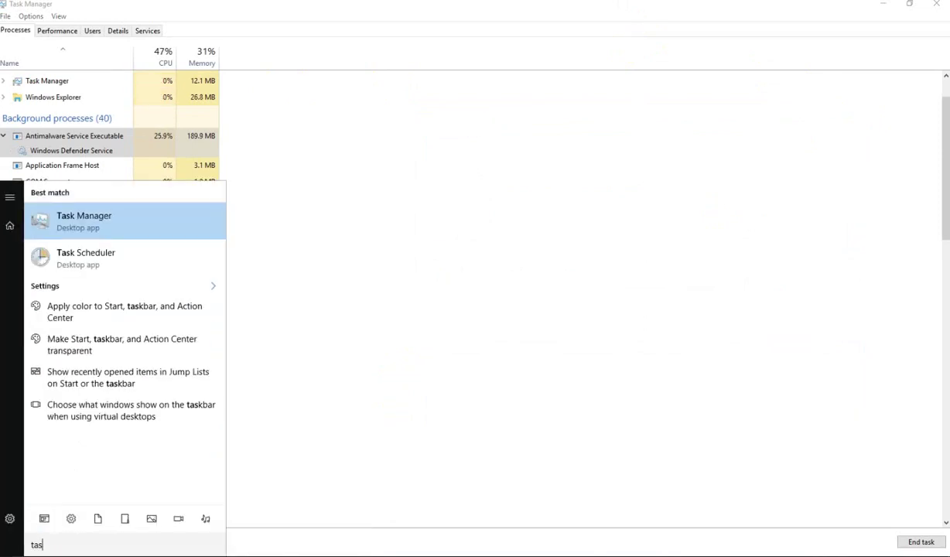
pyautogui.click(130, 267)
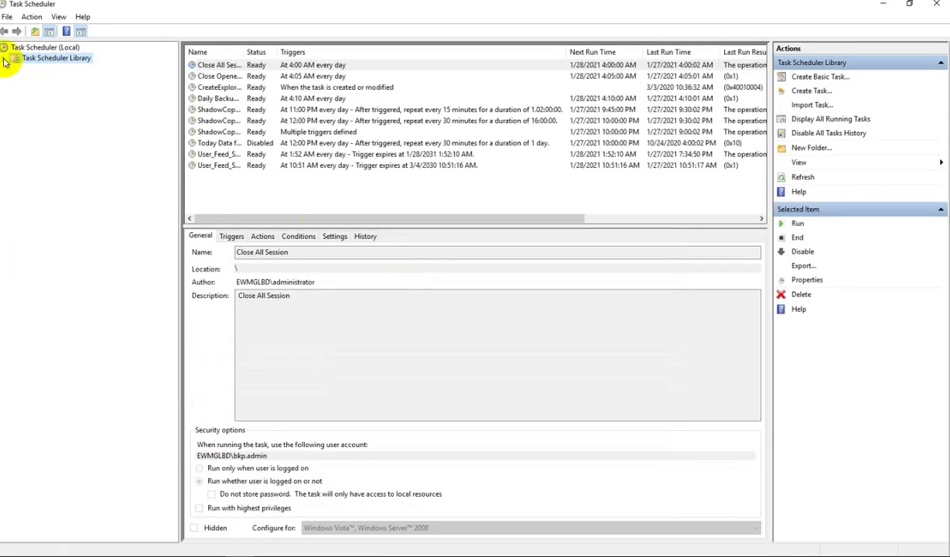
# Step: Show the Windows Defender folder's tasks under Library > Microsoft > Windows, widening the Name column
pyautogui.click(4, 60)
pyautogui.click(14, 69)
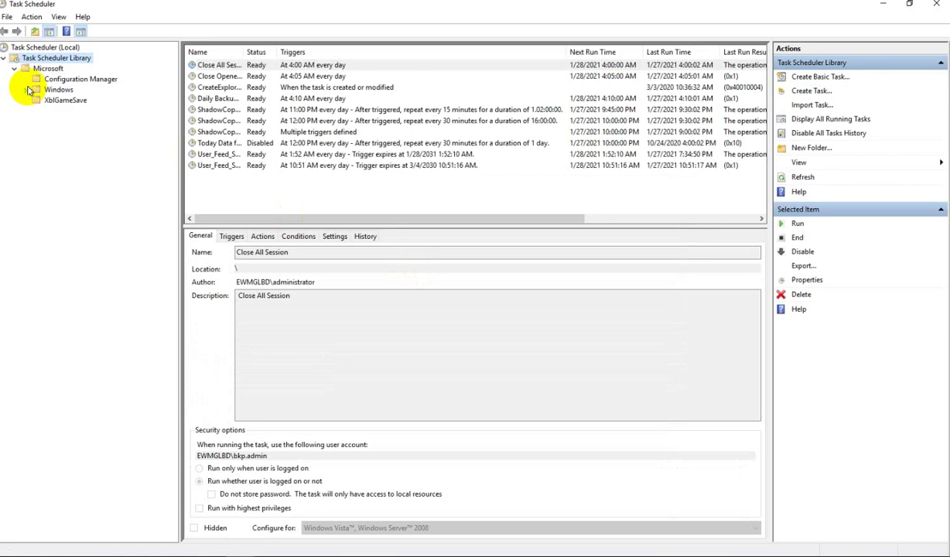
pyautogui.click(27, 90)
pyautogui.click(75, 364)
pyautogui.press('w')
pyautogui.press('Down')
pyautogui.press('Down')
pyautogui.press('Down')
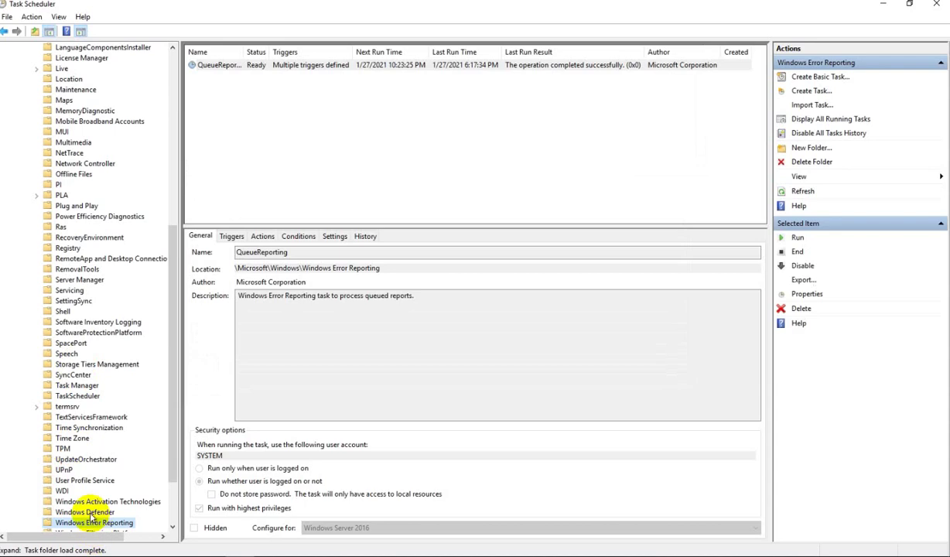
pyautogui.click(89, 512)
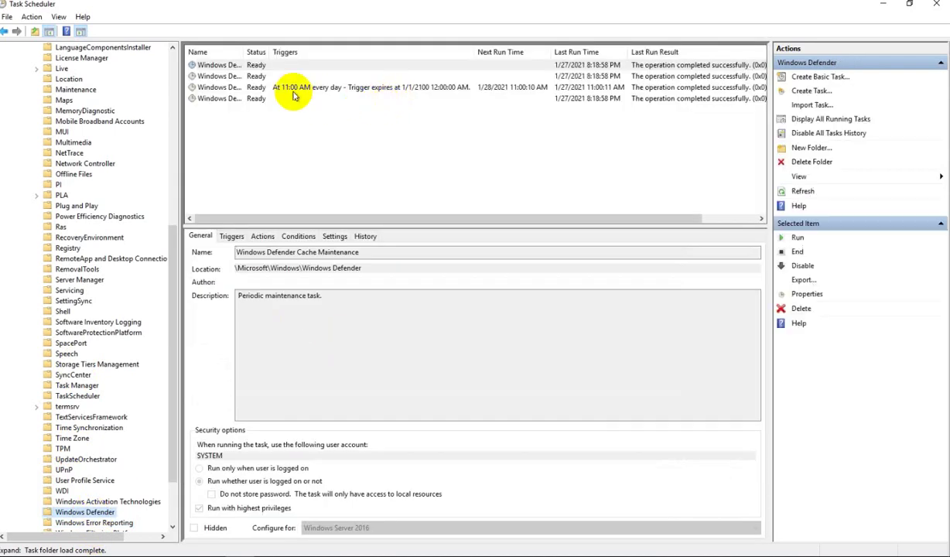
pyautogui.doubleClick(242, 51)
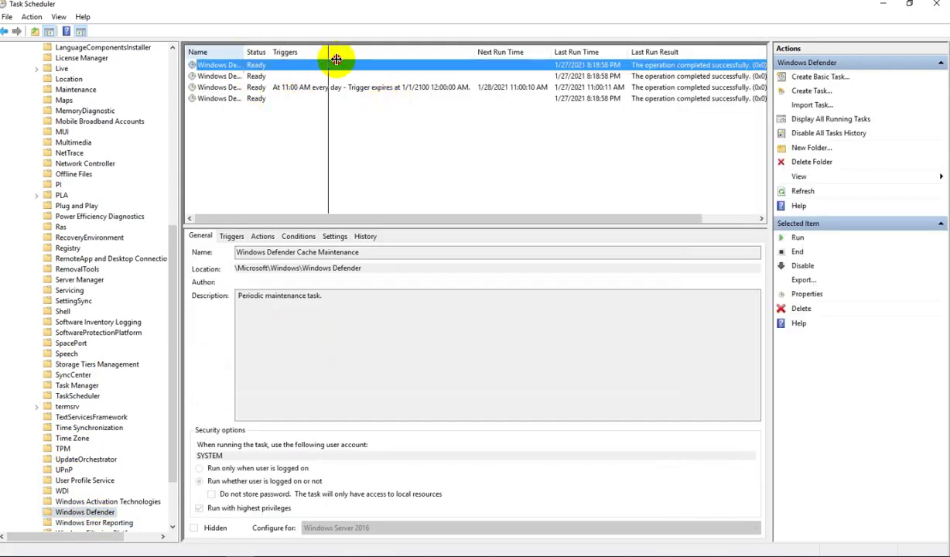
# Step: Uncheck 'Run with highest privileges' for Windows Defender Scheduled Scan and view its Conditions
pyautogui.doubleClick(245, 86)
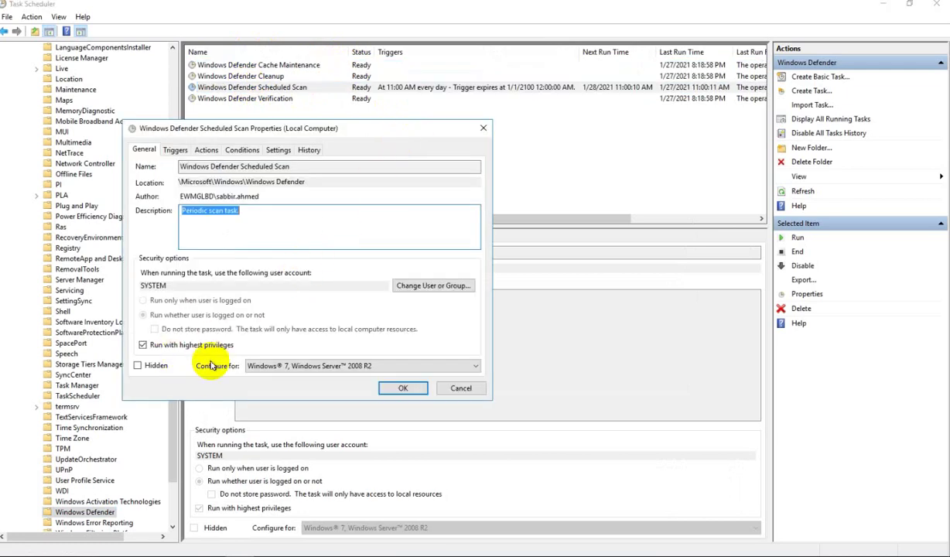
pyautogui.click(141, 344)
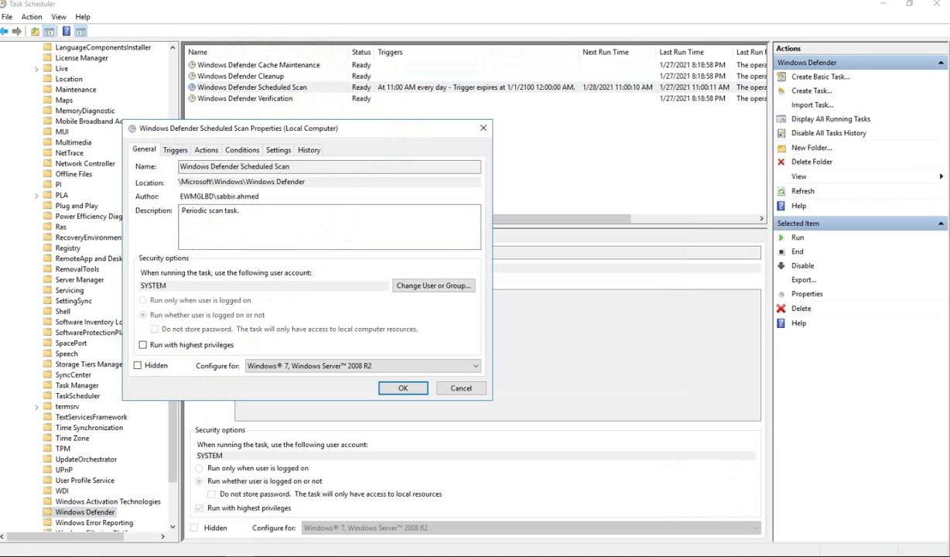
pyautogui.click(241, 149)
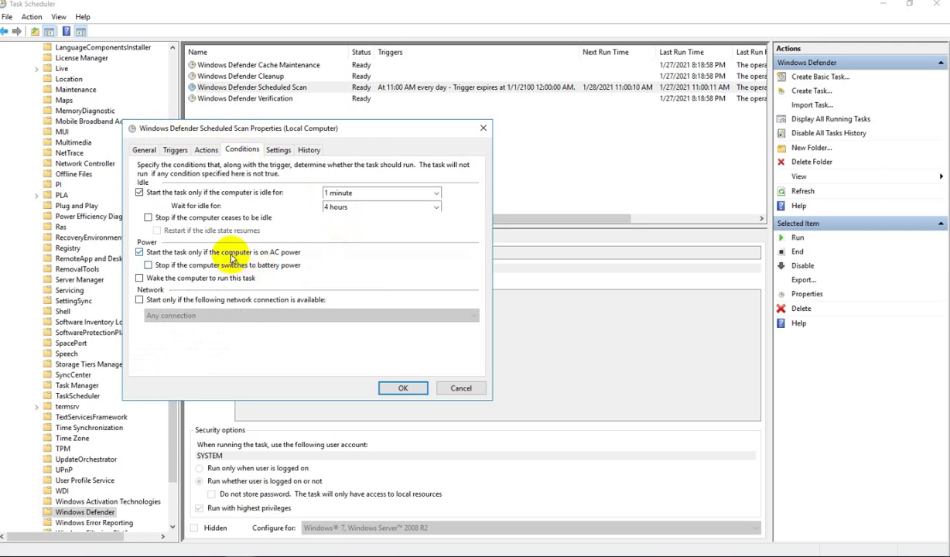
# Step: Uncheck the AC-power start condition, save the task, and return to Task Manager
pyautogui.click(238, 251)
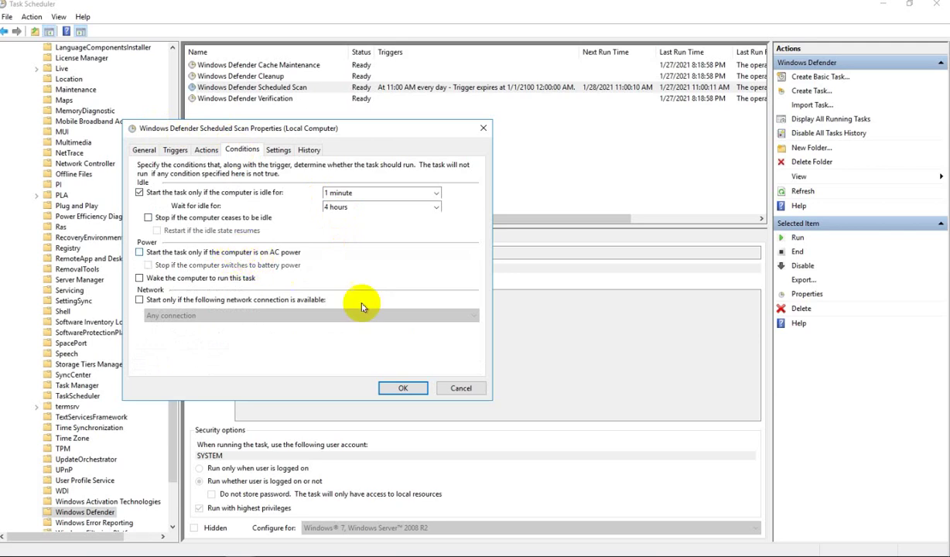
pyautogui.click(401, 389)
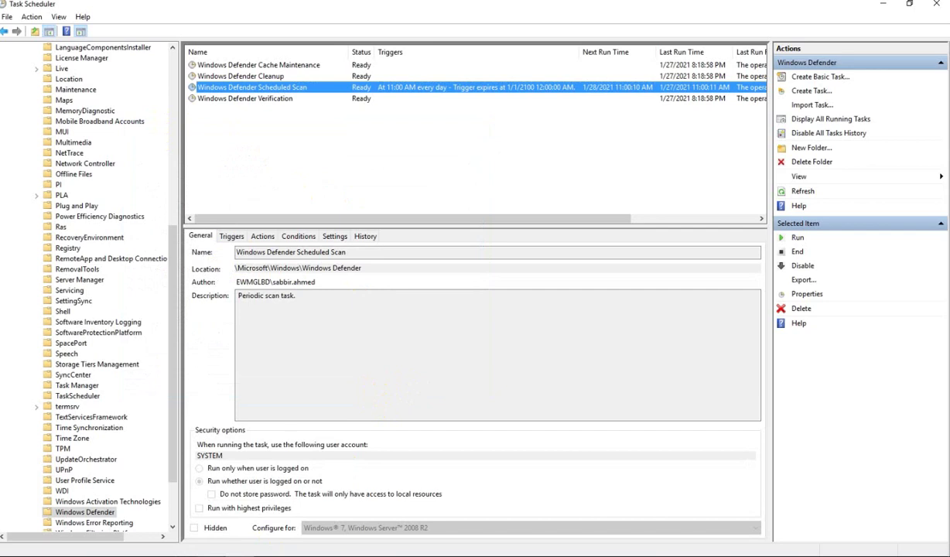
pyautogui.click(201, 526)
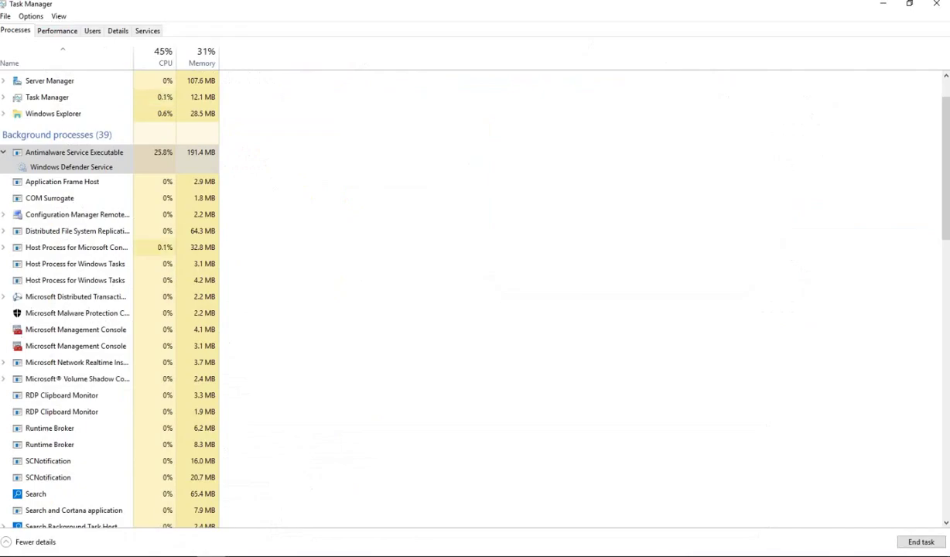